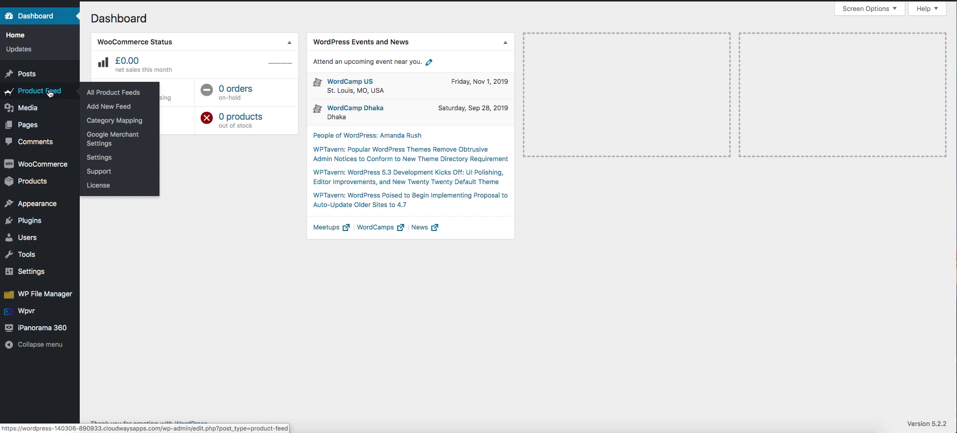
Create a new product feed titled 'Google Demo' covering All Published Products.
left_click(115, 111)
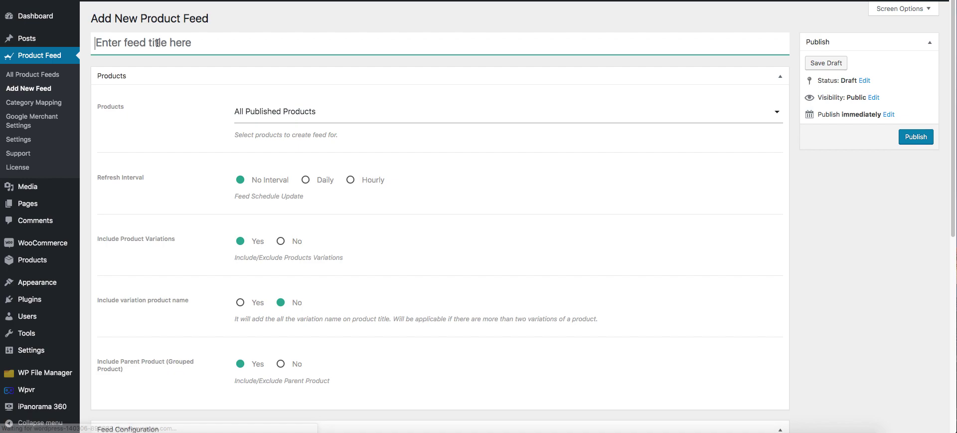
type("G")
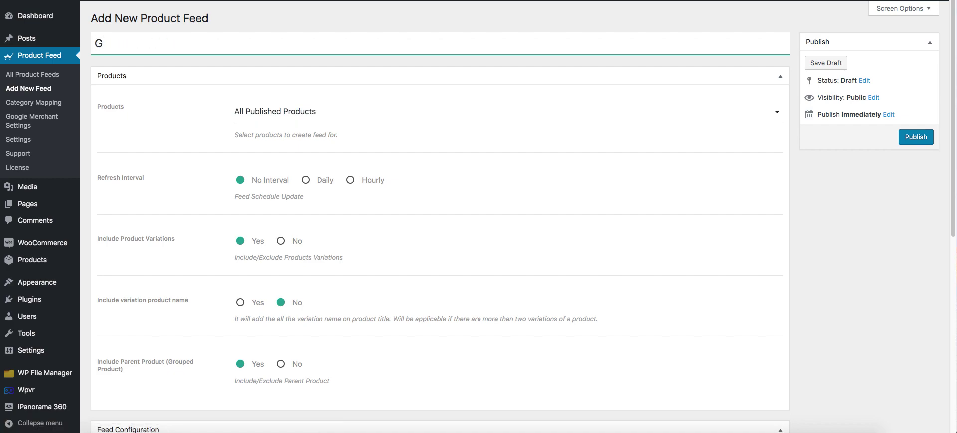
type("oogle ")
type("Demo")
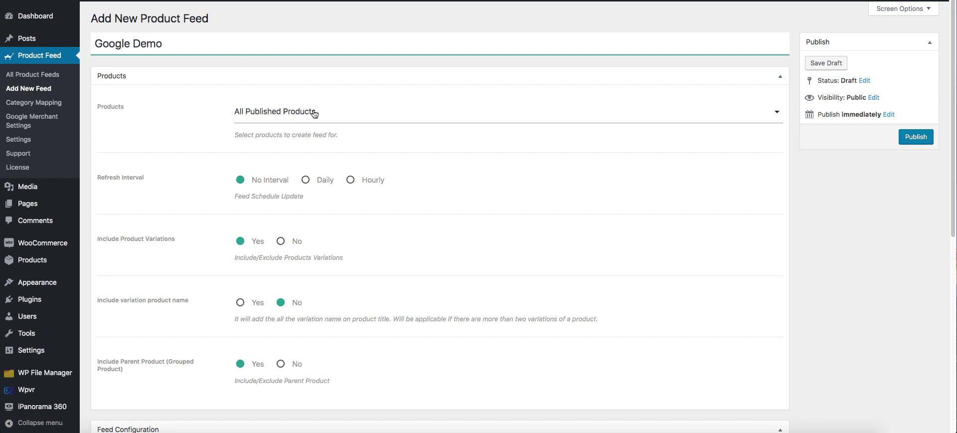
left_click(367, 119)
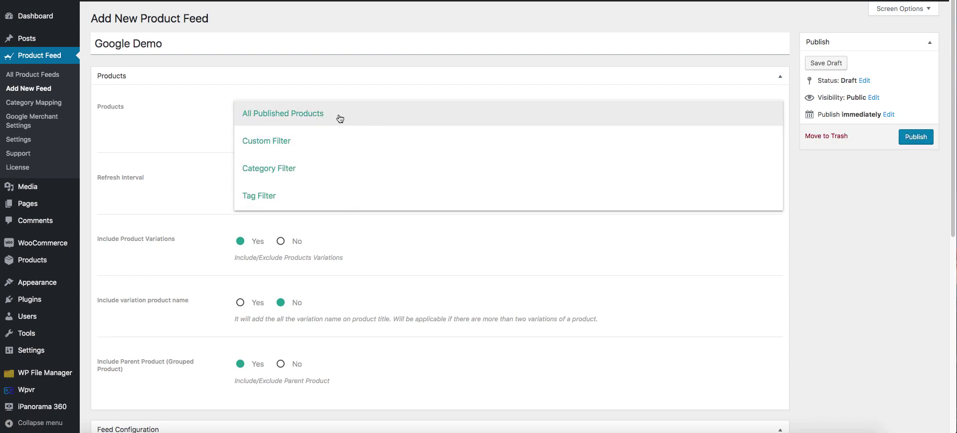
left_click(341, 118)
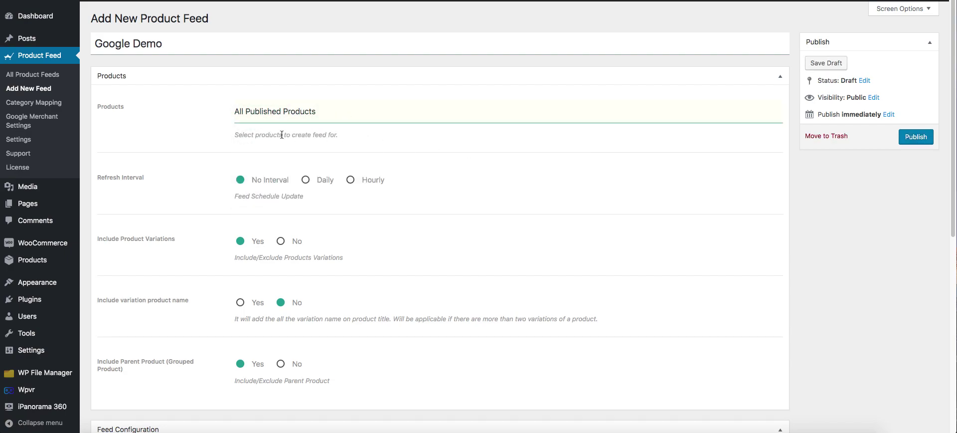
Set 'Include variation product name' to Yes for the Google Demo feed.
scroll(297, 187, "down", 1)
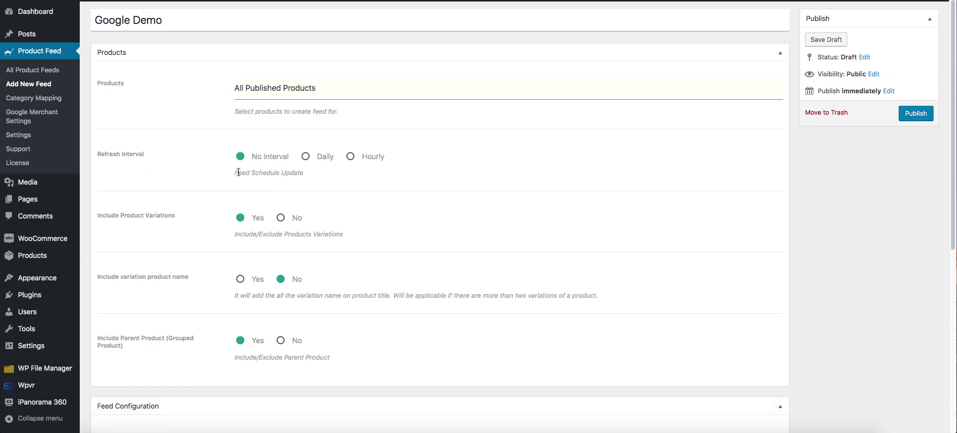
scroll(259, 168, "down", 3)
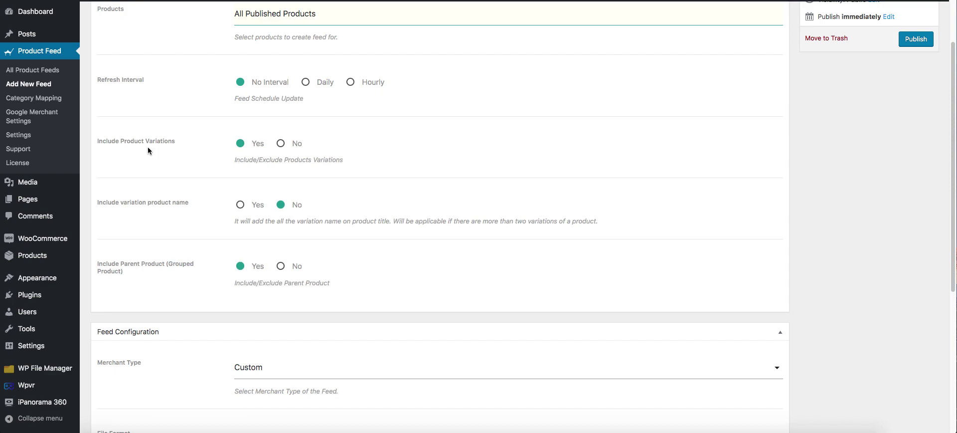
scroll(249, 168, "down", 2)
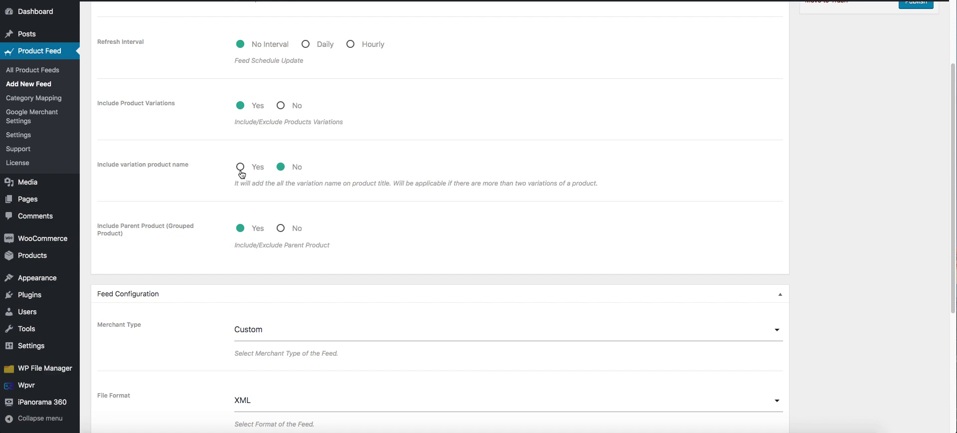
left_click(241, 168)
scroll(382, 193, "down", 3)
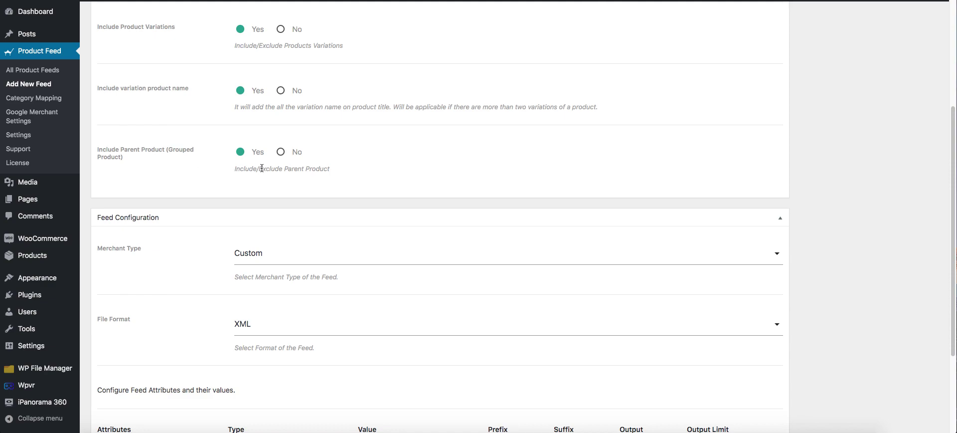
scroll(277, 170, "down", 1)
Set Merchant Type to Google and review the preset Google attribute table.
scroll(279, 172, "down", 1)
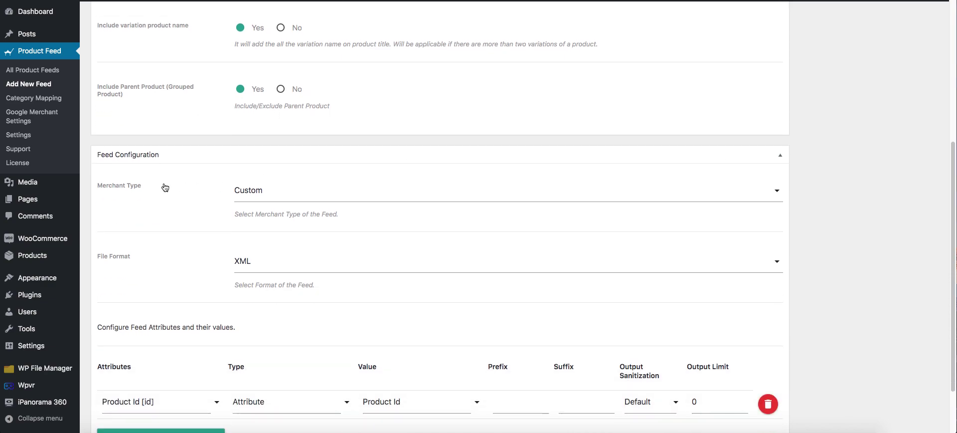
left_click(382, 194)
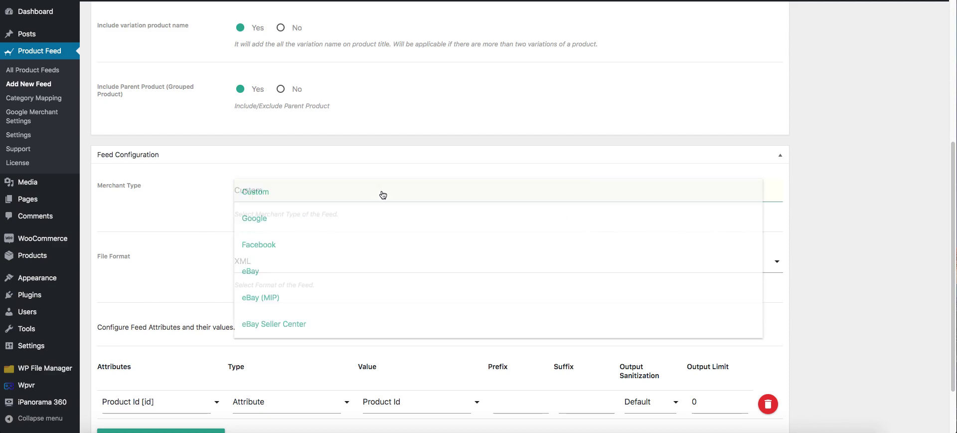
left_click(276, 222)
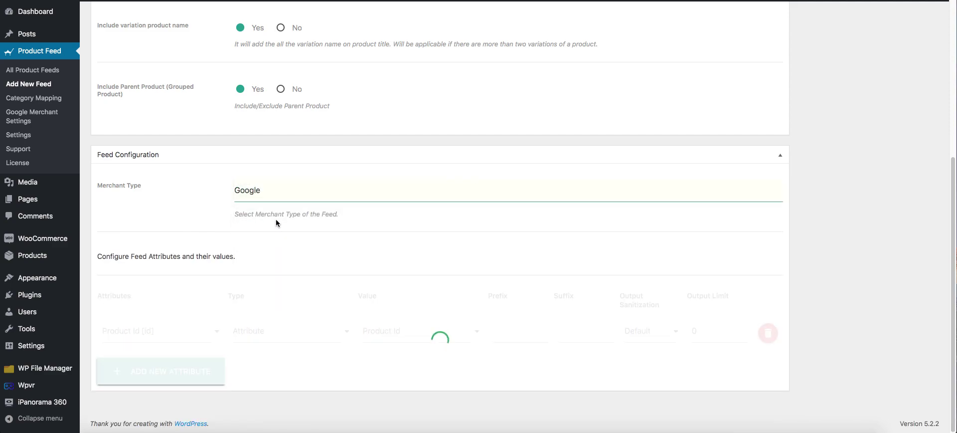
scroll(220, 199, "down", 3)
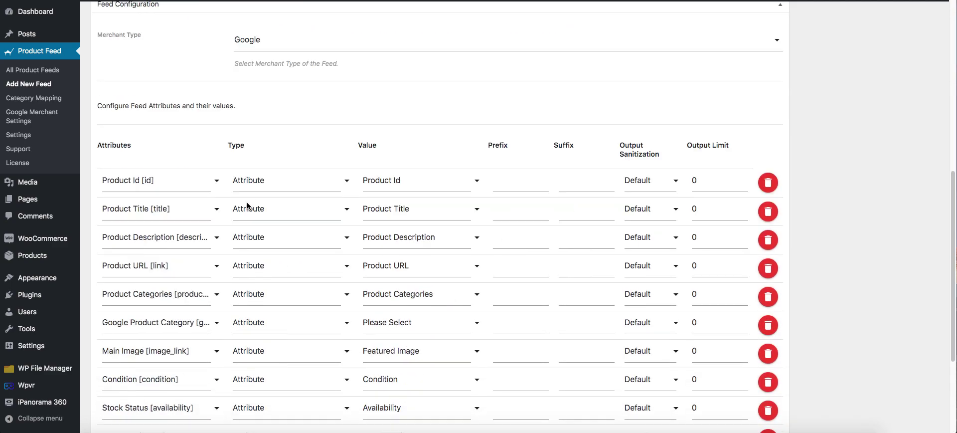
scroll(218, 189, "down", 2)
scroll(185, 289, "down", 2)
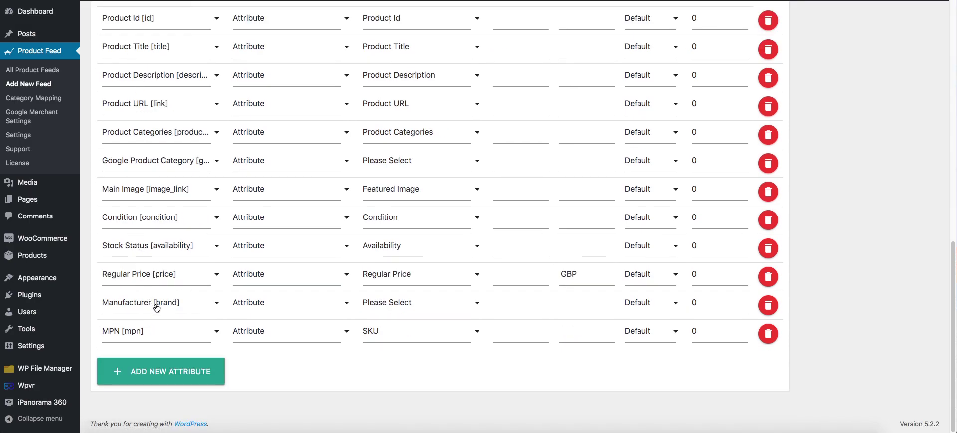
scroll(202, 147, "up", 2)
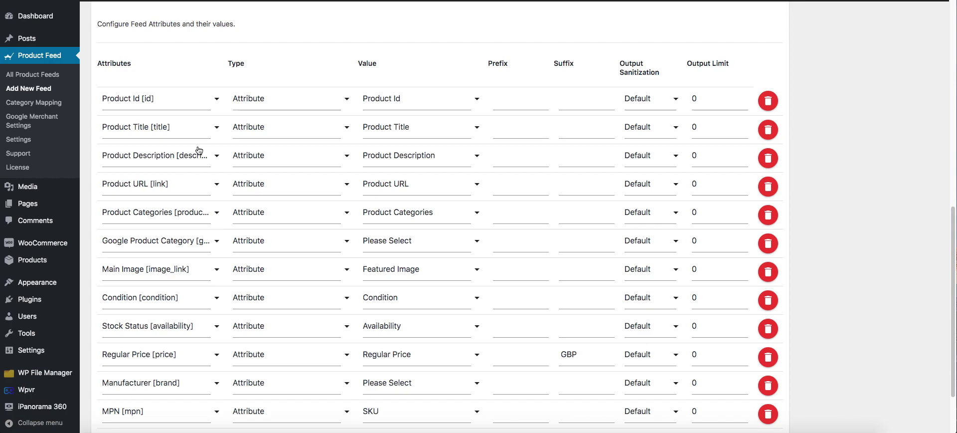
scroll(333, 224, "down", 1)
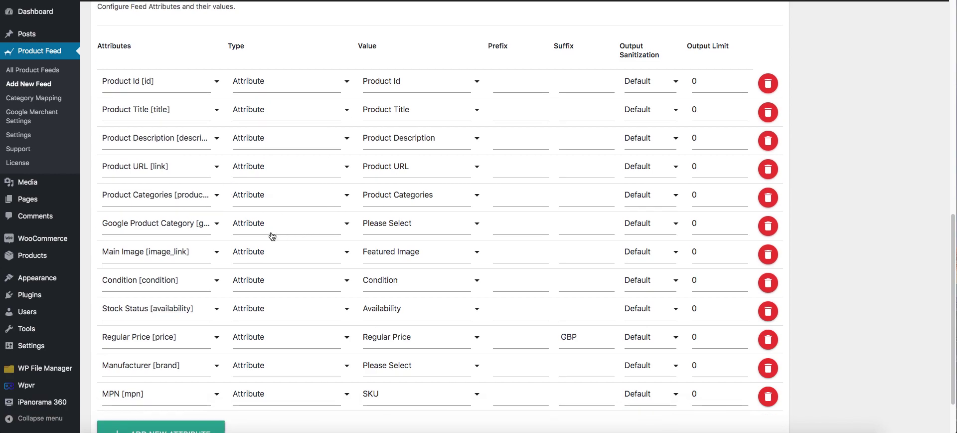
Map Google Product Category to the Test category map.
left_click(420, 223)
scroll(441, 143, "down", 3)
scroll(444, 142, "down", 10)
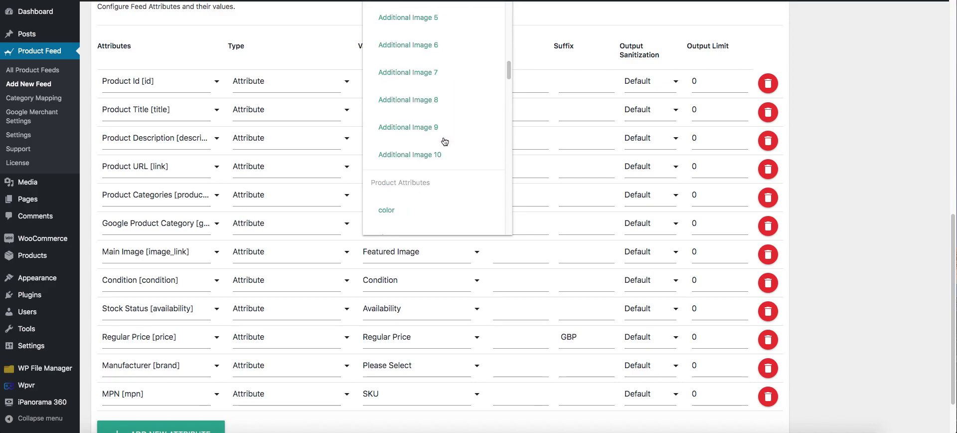
scroll(445, 142, "down", 5)
scroll(445, 142, "down", 5)
scroll(428, 196, "down", 1)
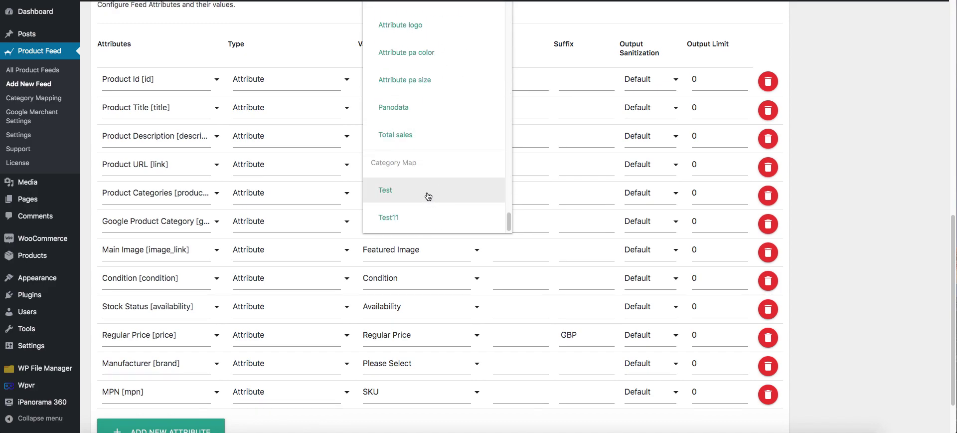
left_click(428, 196)
scroll(233, 279, "down", 2)
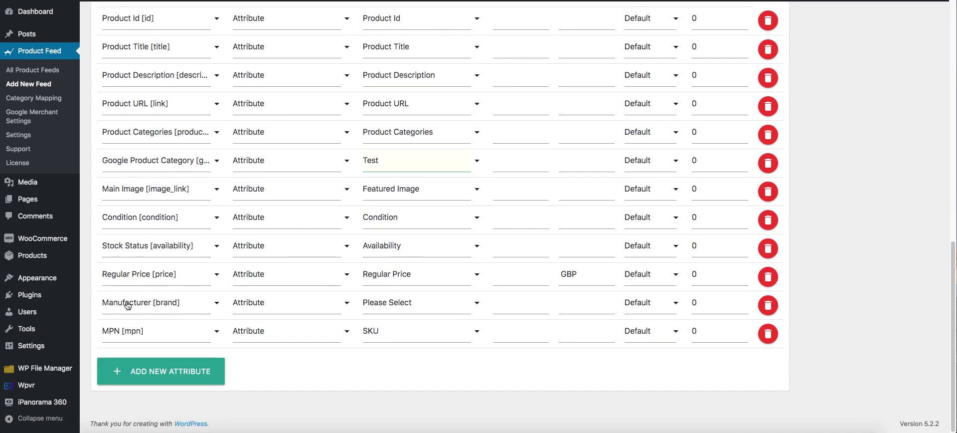
Map the Manufacturer attribute to wpfm product brand.
left_click(409, 306)
scroll(428, 237, "down", 5)
scroll(430, 230, "down", 5)
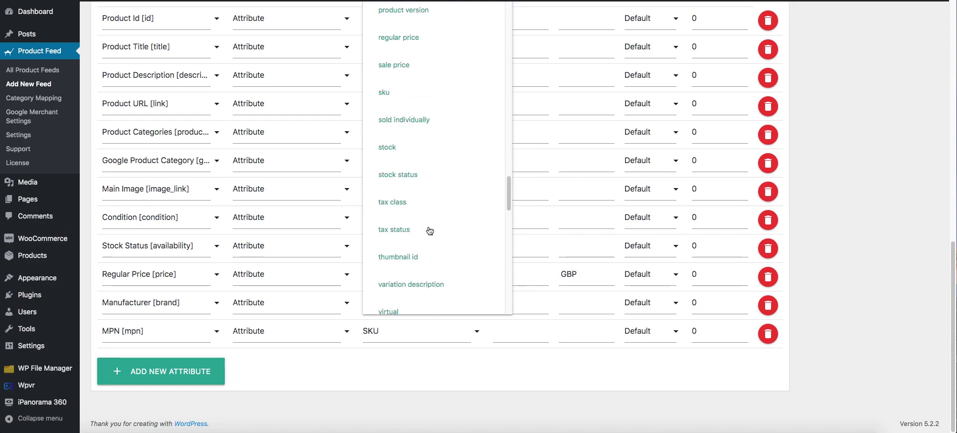
scroll(429, 230, "down", 4)
scroll(429, 230, "down", 3)
scroll(429, 230, "down", 3)
scroll(429, 231, "down", 3)
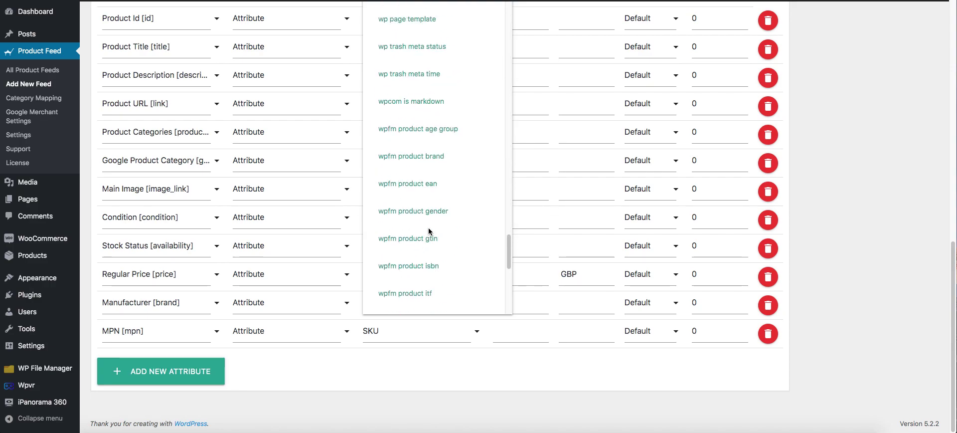
left_click(418, 163)
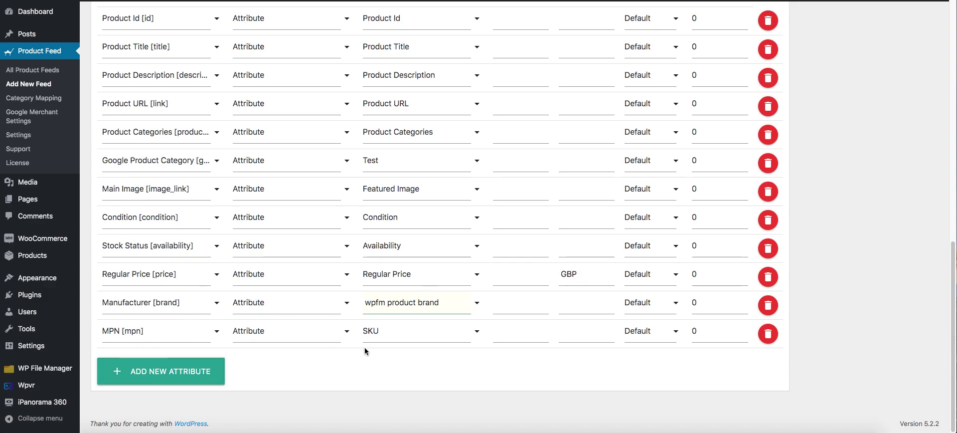
Map the MPN [mpn] attribute to wpfm product mpn.
left_click(396, 337)
scroll(448, 220, "down", 5)
scroll(451, 220, "down", 5)
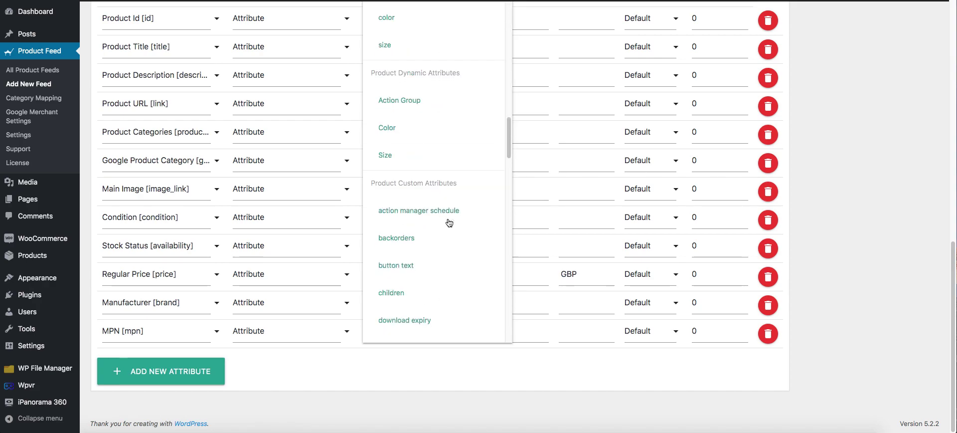
scroll(449, 223, "down", 5)
scroll(449, 223, "down", 5)
scroll(449, 223, "down", 3)
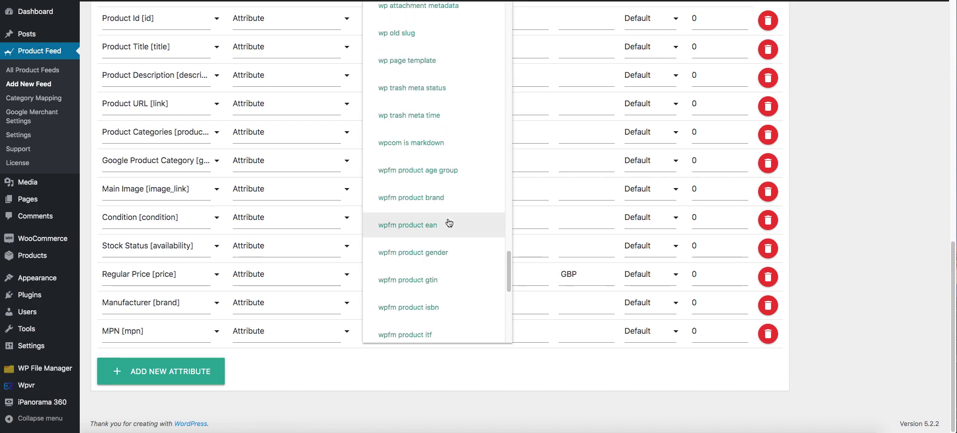
scroll(449, 223, "down", 1)
scroll(446, 221, "down", 1)
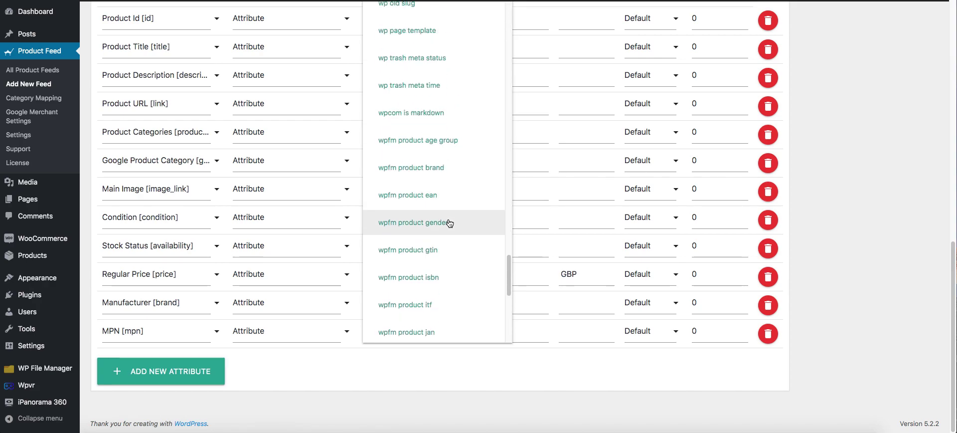
scroll(445, 234, "down", 1)
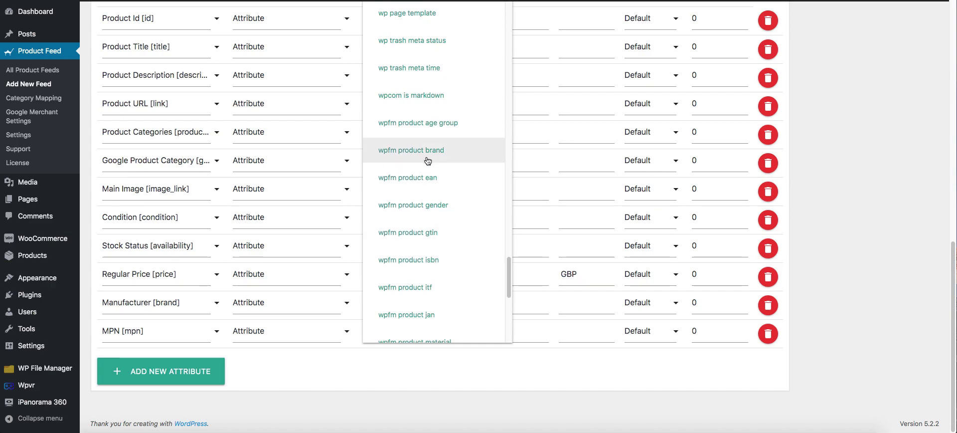
scroll(441, 235, "down", 3)
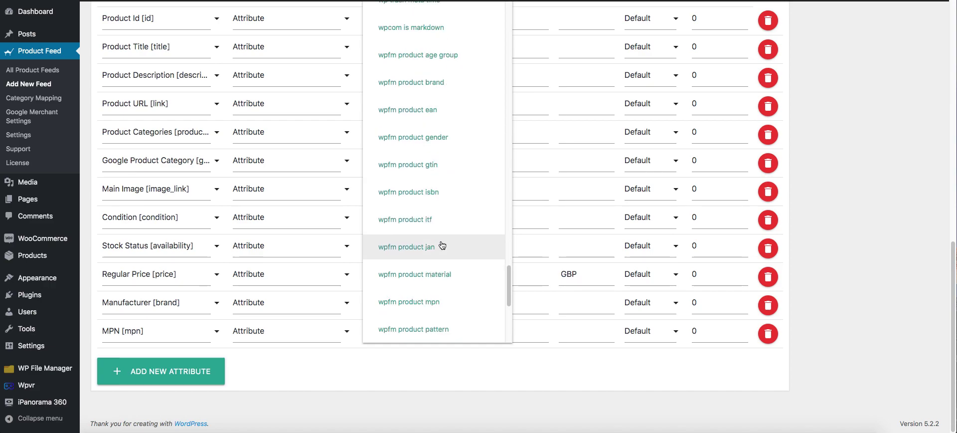
left_click(432, 302)
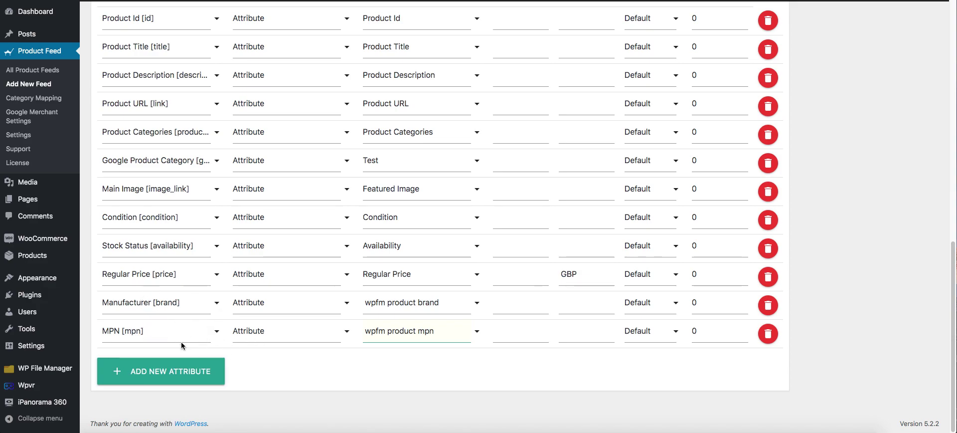
Add a new attribute row set to GTIN [gtin].
left_click(205, 376)
left_click(182, 370)
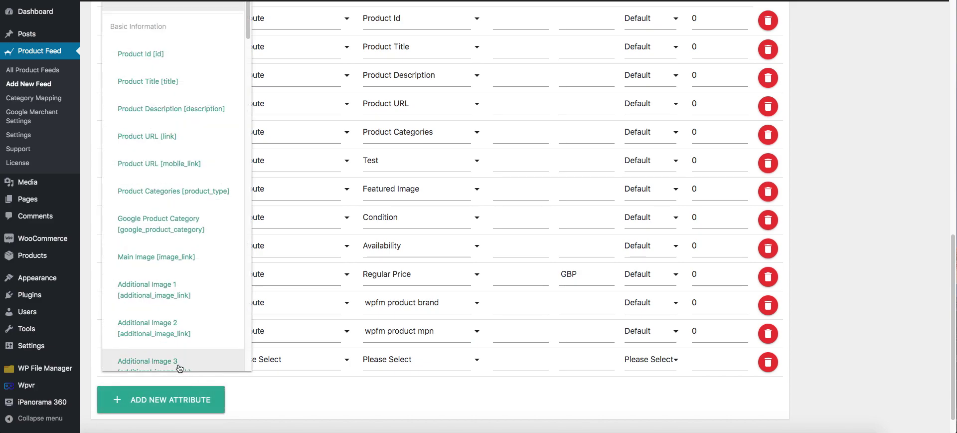
scroll(192, 234, "down", 10)
scroll(193, 236, "down", 2)
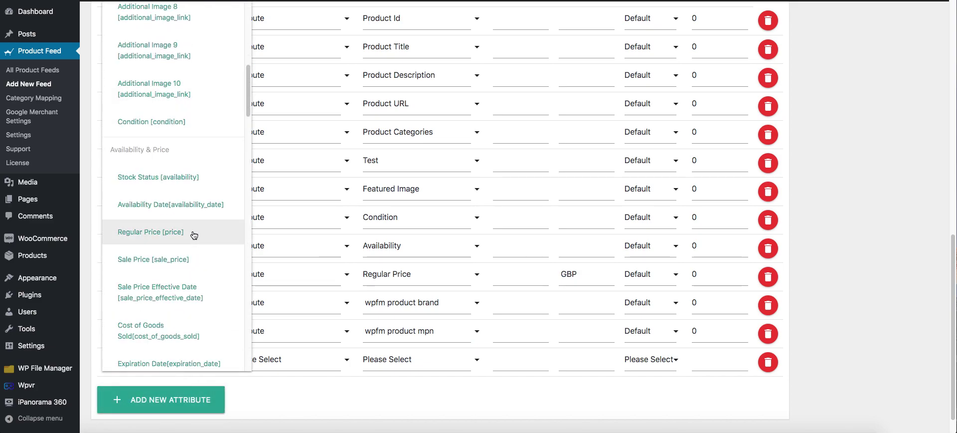
scroll(193, 235, "down", 3)
scroll(194, 236, "down", 3)
scroll(195, 236, "down", 2)
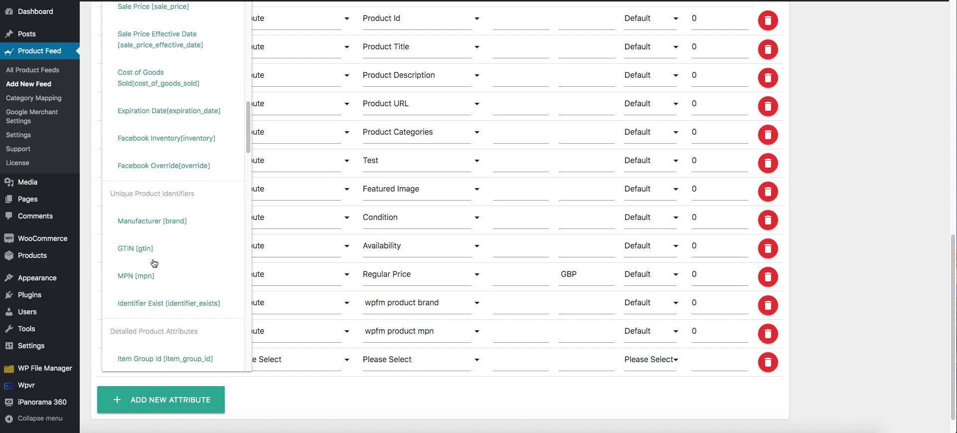
left_click(193, 249)
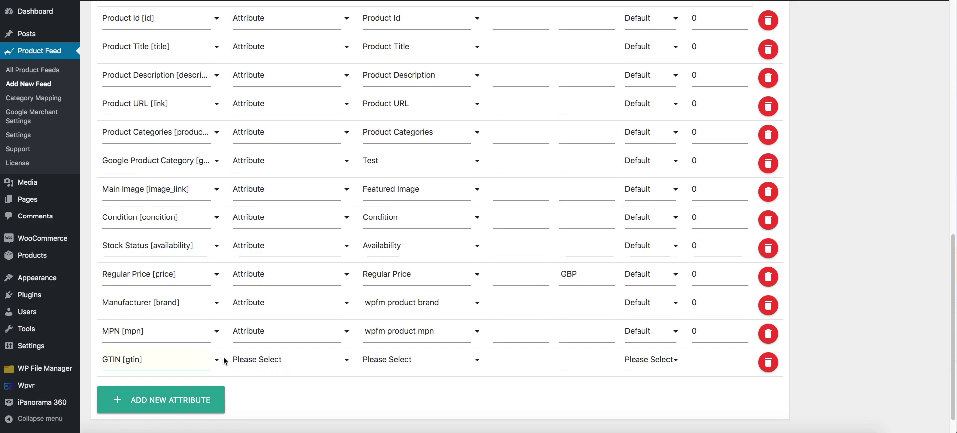
Set the GTIN row's type to Attribute with value wpfm product gtin.
left_click(282, 362)
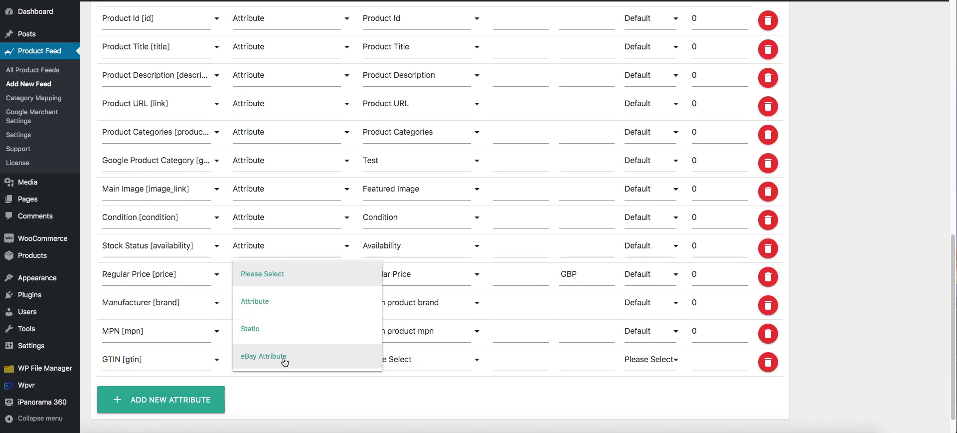
left_click(296, 305)
left_click(394, 361)
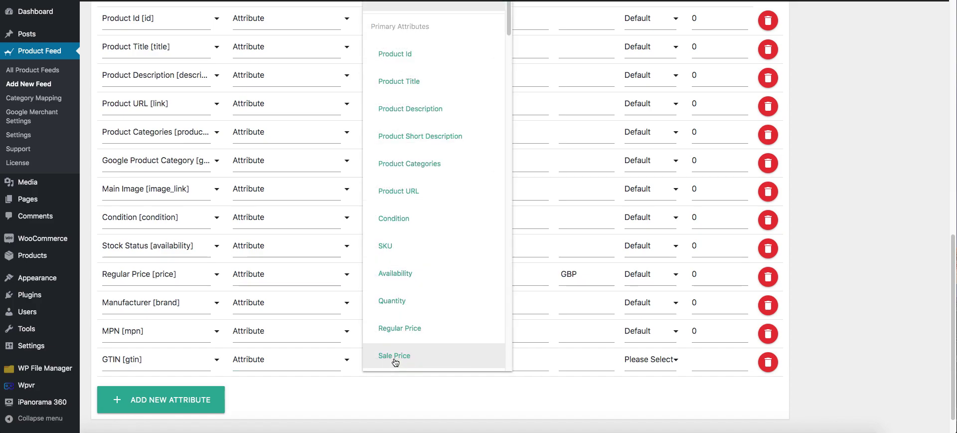
scroll(459, 269, "down", 5)
scroll(459, 269, "down", 5)
scroll(459, 269, "down", 5)
scroll(459, 270, "down", 4)
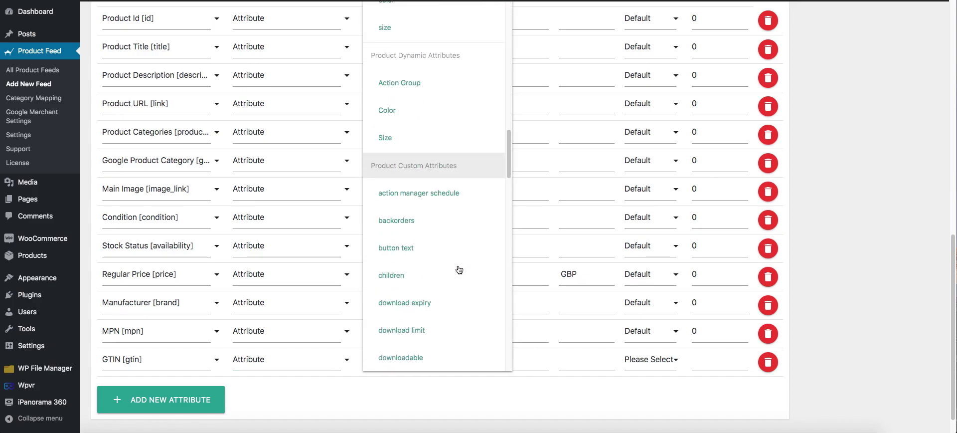
scroll(459, 269, "down", 4)
scroll(459, 269, "down", 4)
scroll(459, 270, "down", 2)
scroll(459, 269, "down", 2)
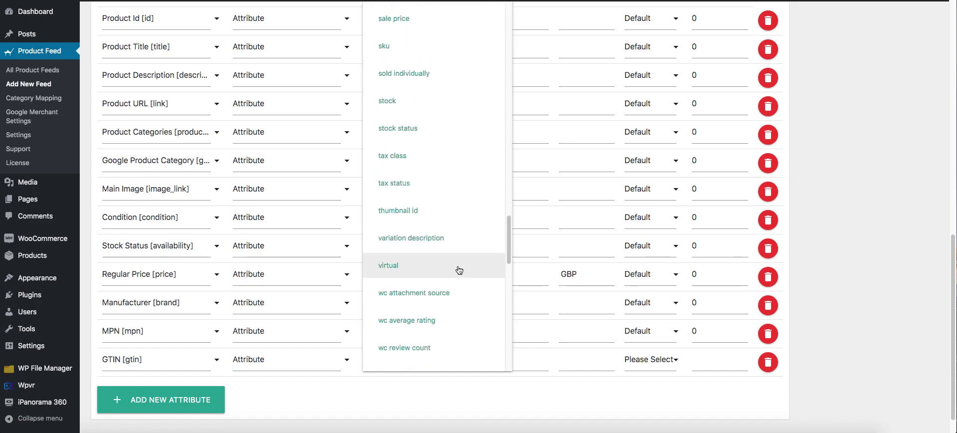
scroll(459, 270, "down", 5)
scroll(459, 270, "down", 5)
scroll(459, 271, "down", 4)
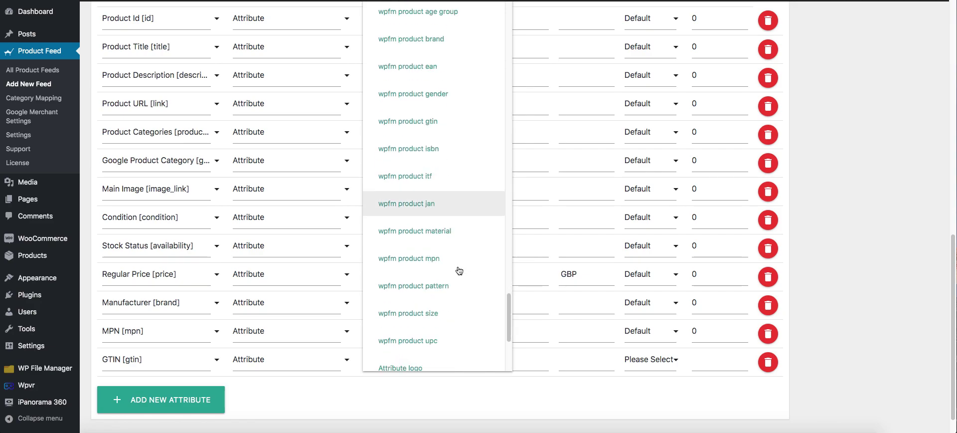
left_click(432, 124)
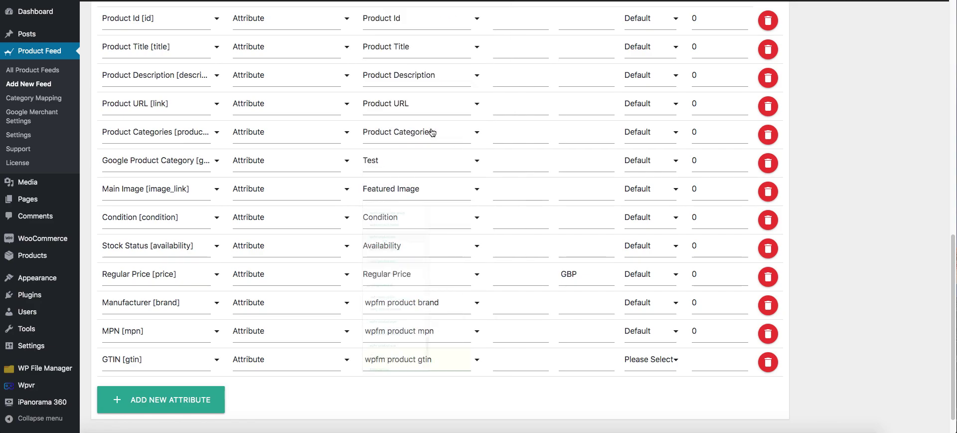
Set the GTIN row's Output Sanitization to Default.
left_click(654, 361)
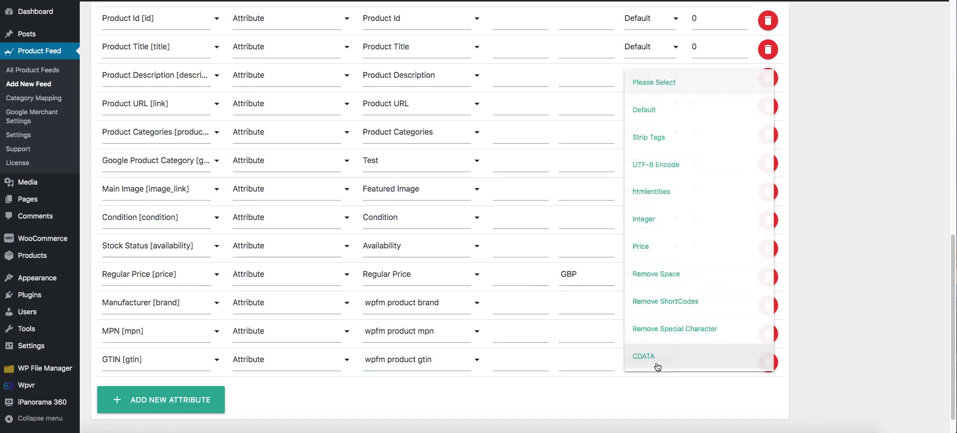
left_click(655, 111)
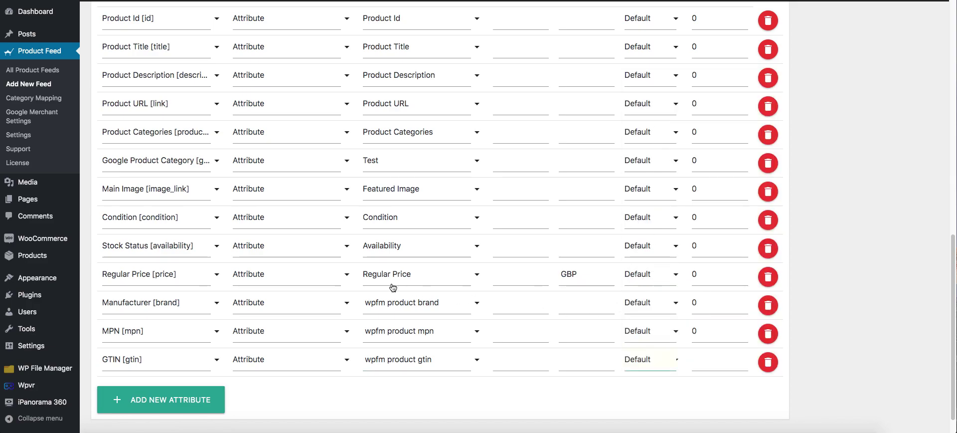
scroll(485, 348, "up", 5)
scroll(522, 351, "up", 5)
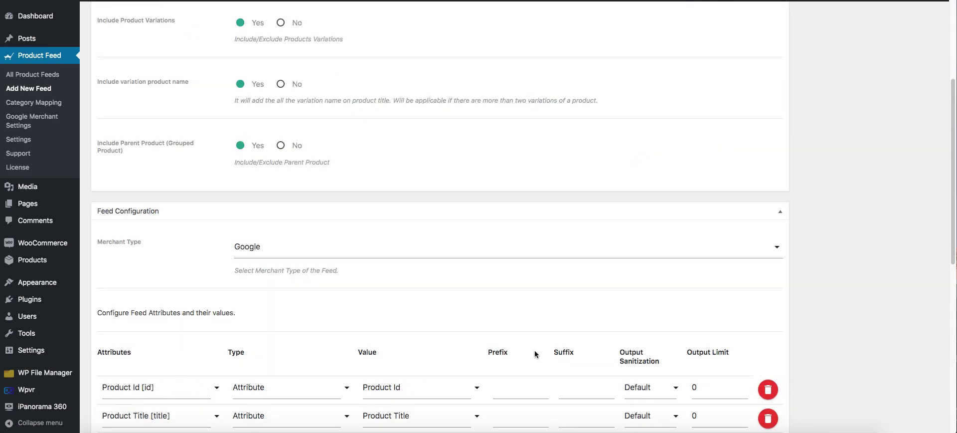
scroll(549, 349, "up", 5)
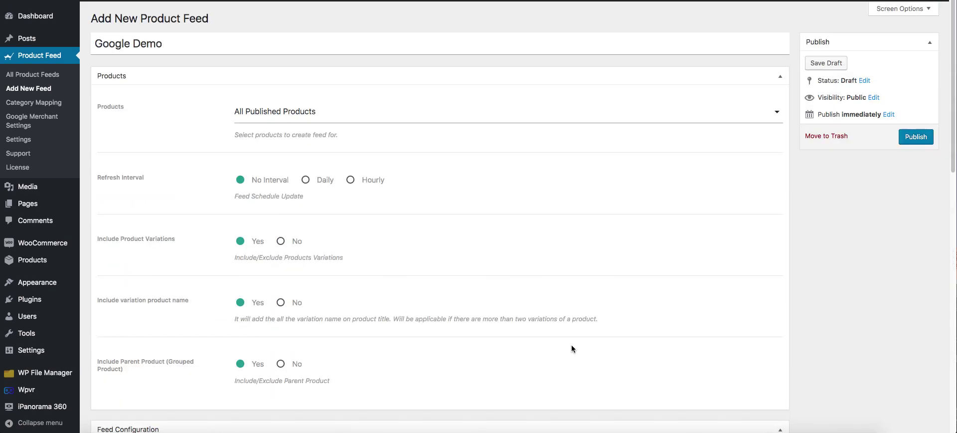
Publish the Google Demo feed to generate its XML and Feed URL.
left_click(915, 136)
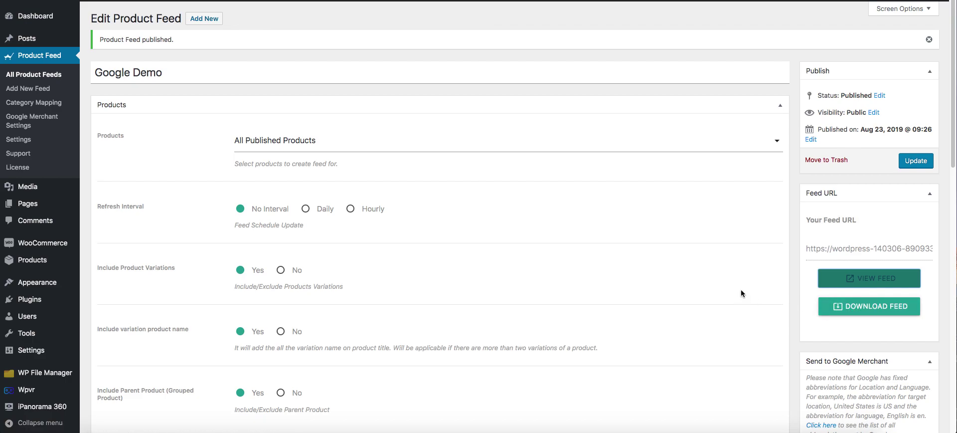
scroll(740, 293, "down", 1)
scroll(739, 294, "down", 4)
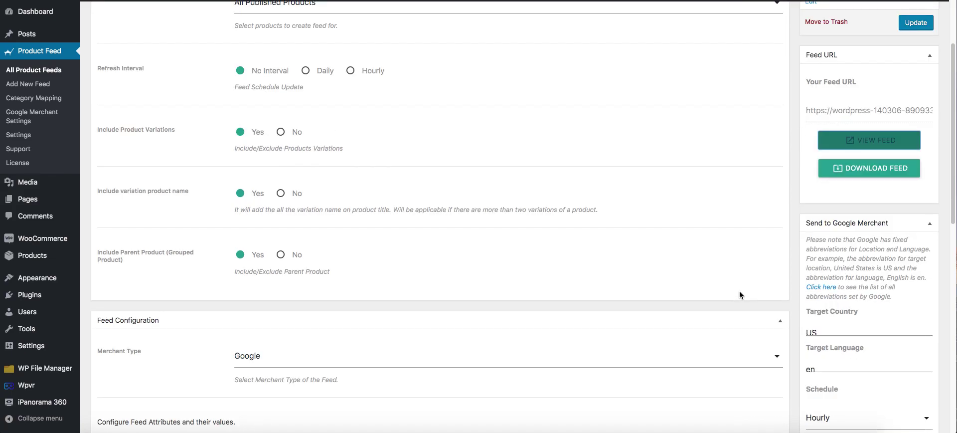
scroll(767, 298, "up", 5)
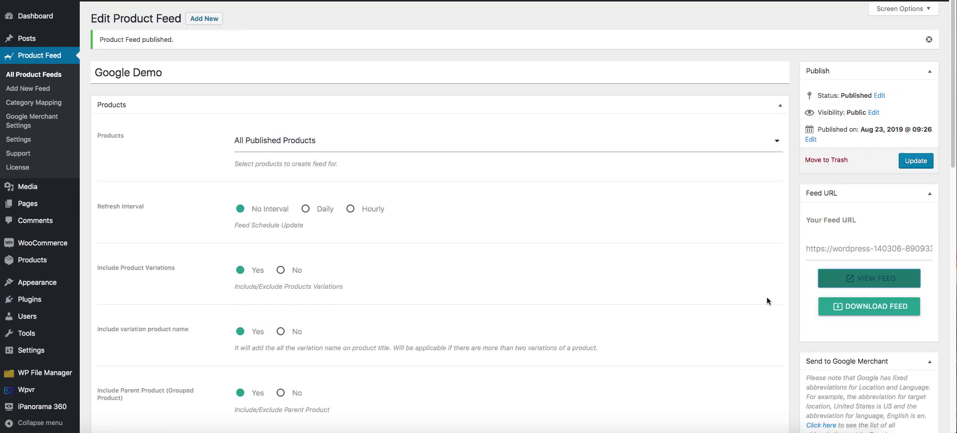